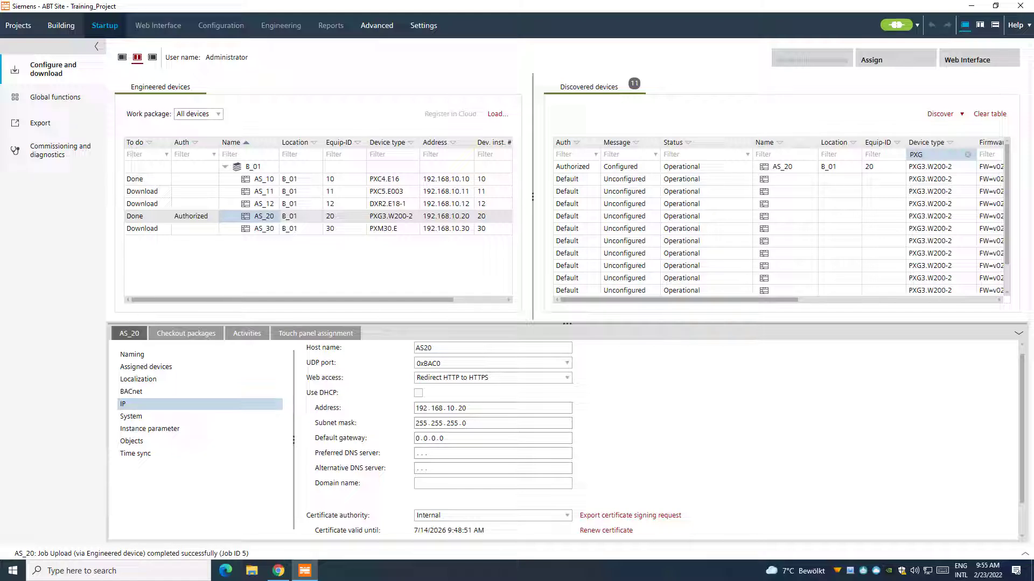
In the AS_20 web interface, open the Network port for IP properties under Device > Infrastructure.
click(278, 572)
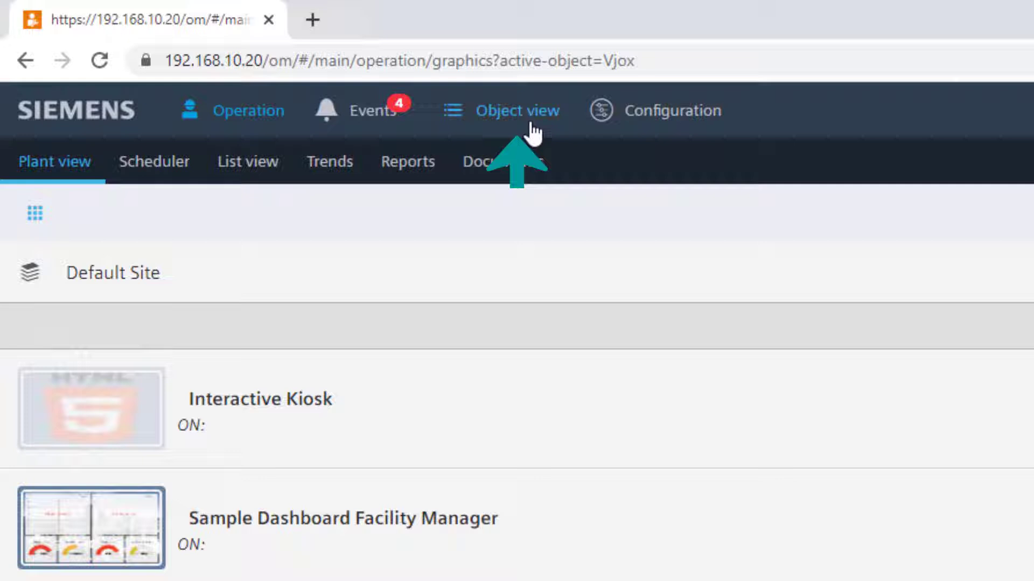
click(240, 51)
click(73, 153)
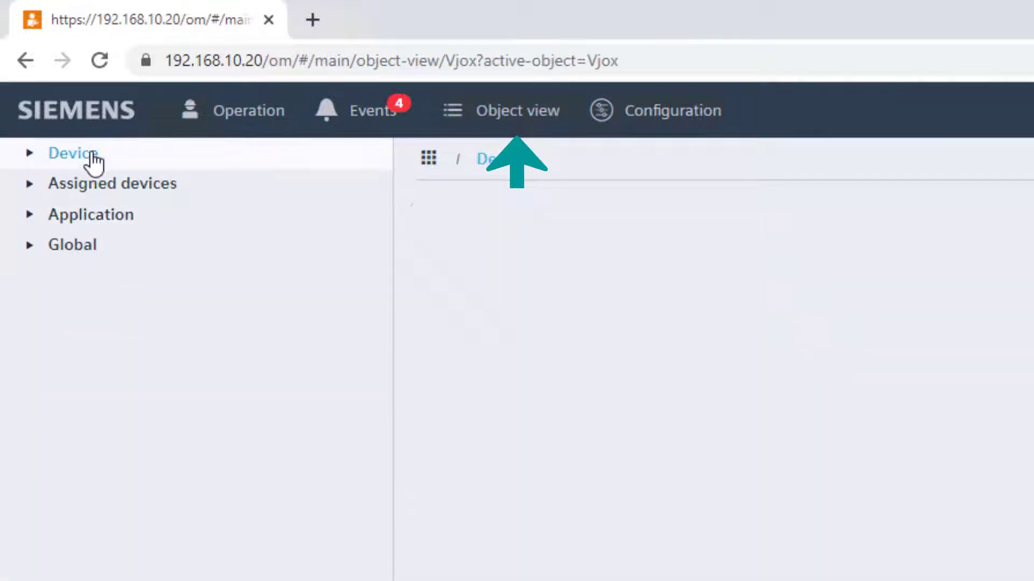
click(623, 296)
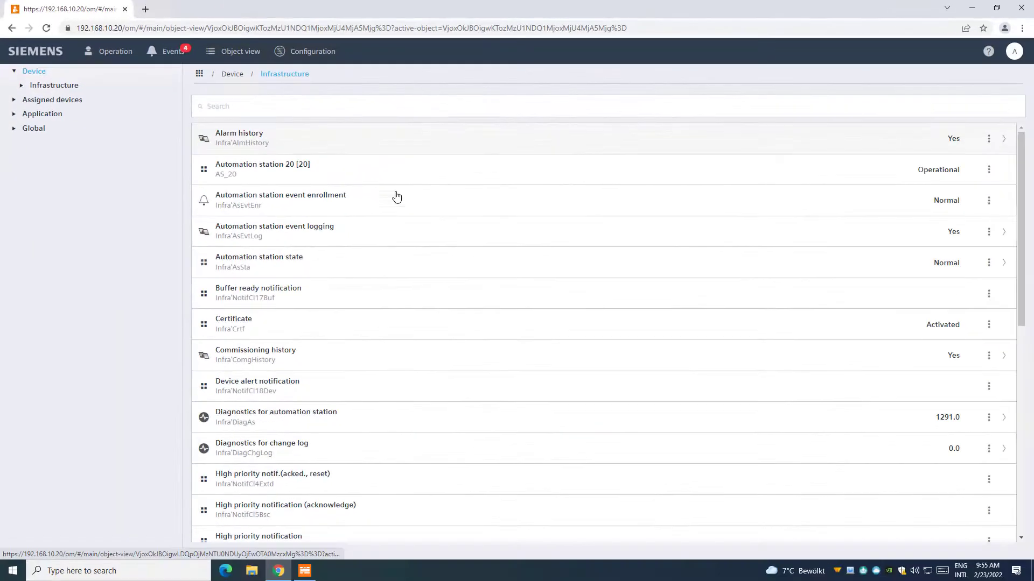
scroll(436, 307, down, 10)
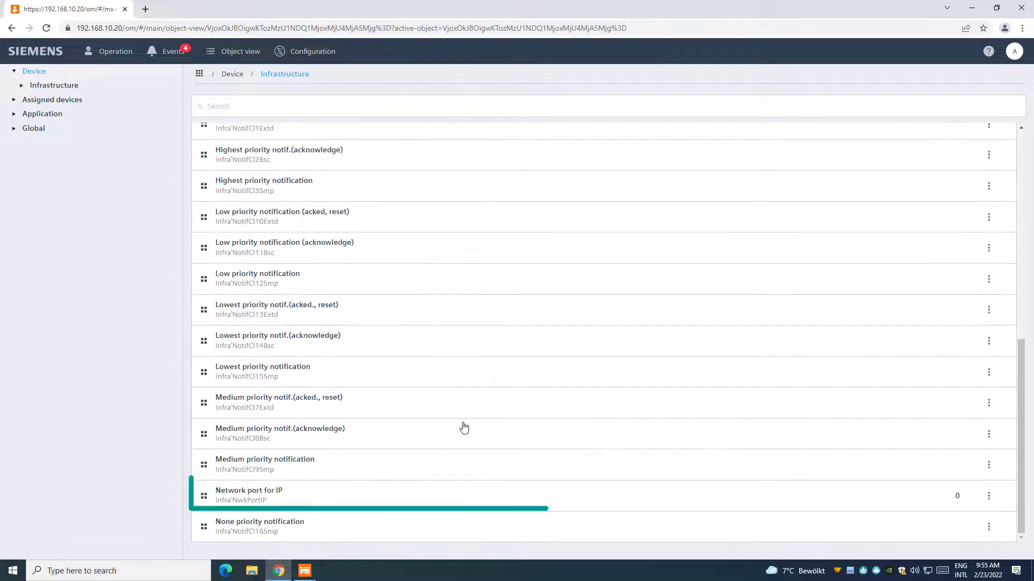
click(988, 496)
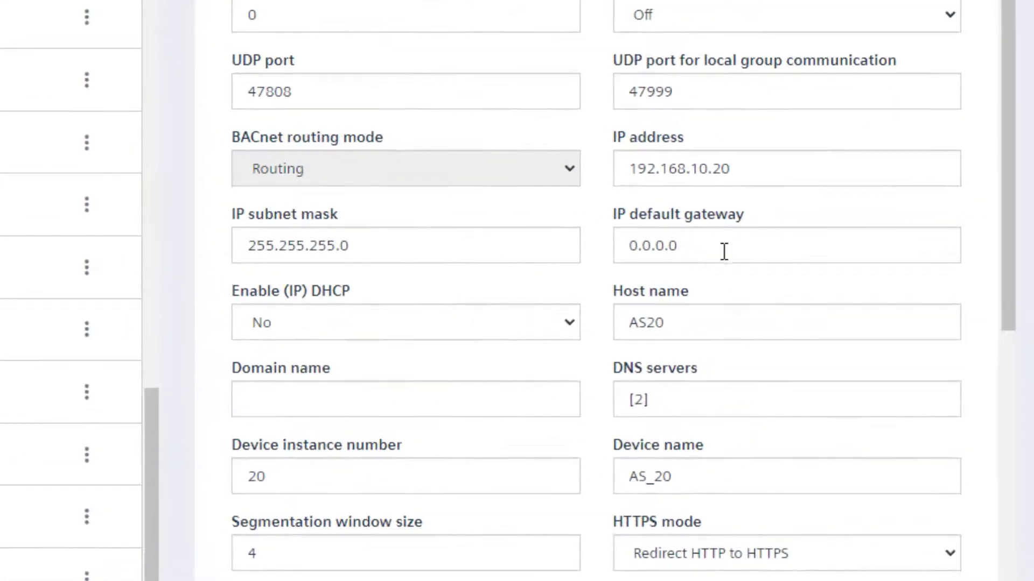
Change the IP default gateway to 192.168.10.254.
click(869, 267)
key(ctrl+a)
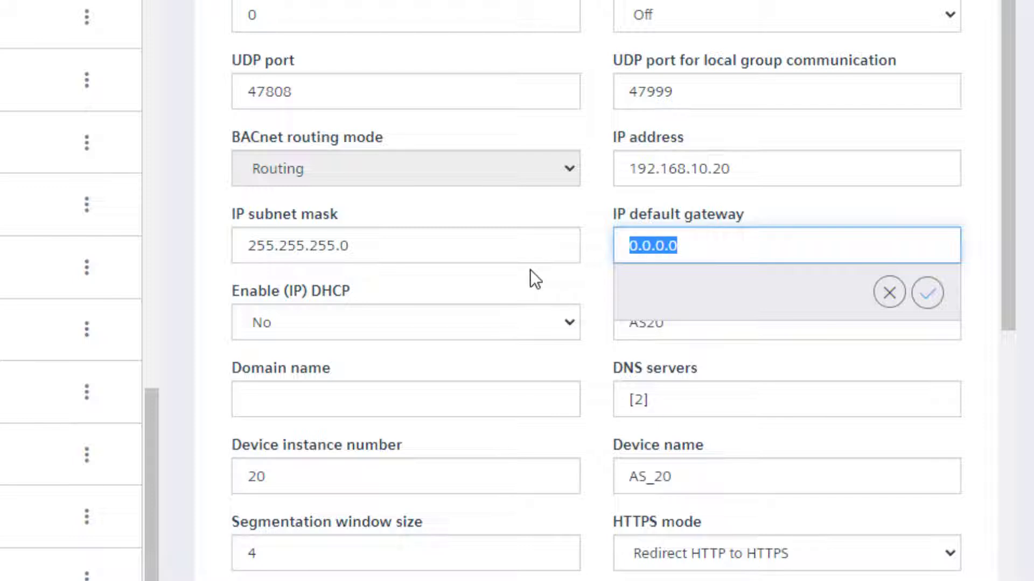
text(192.168)
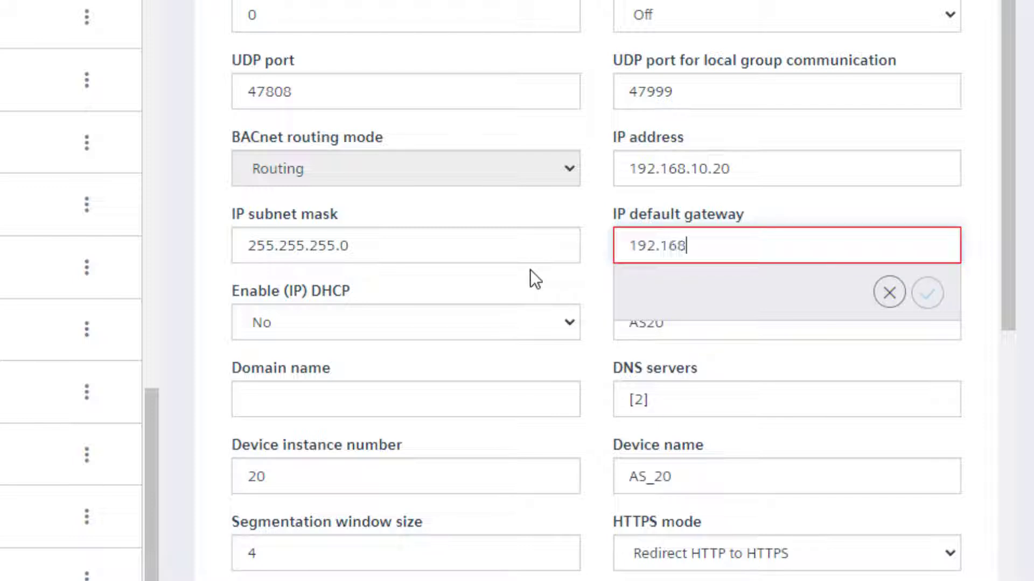
text(.10.254)
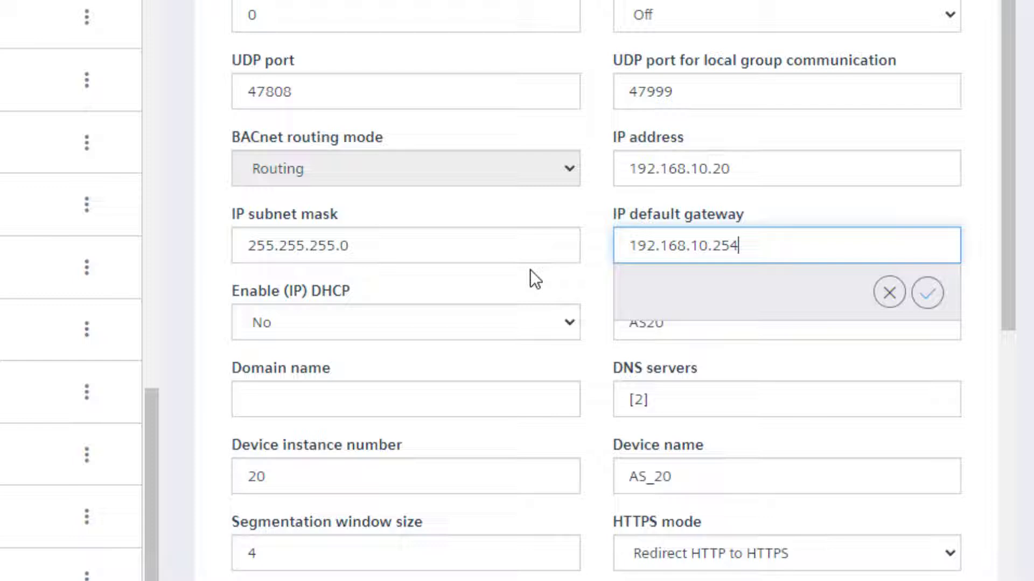
click(928, 292)
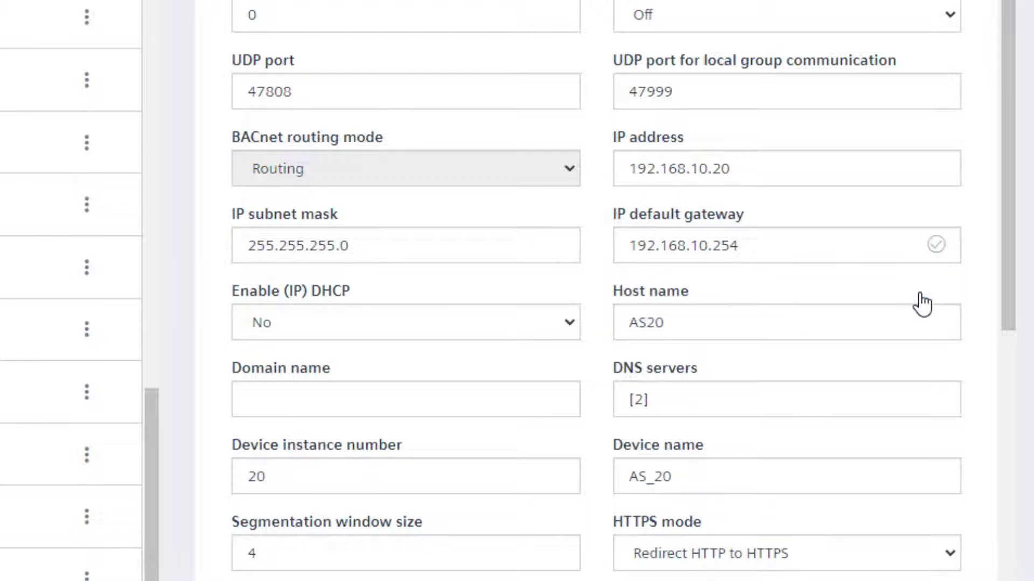
Set the preferred DNS server to 8.8.8.8.
click(889, 399)
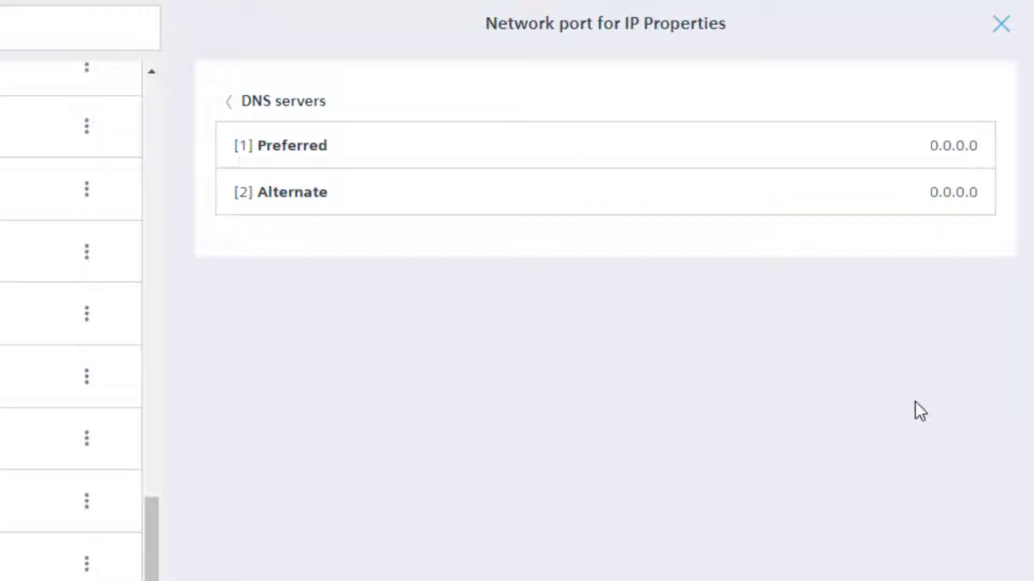
click(959, 182)
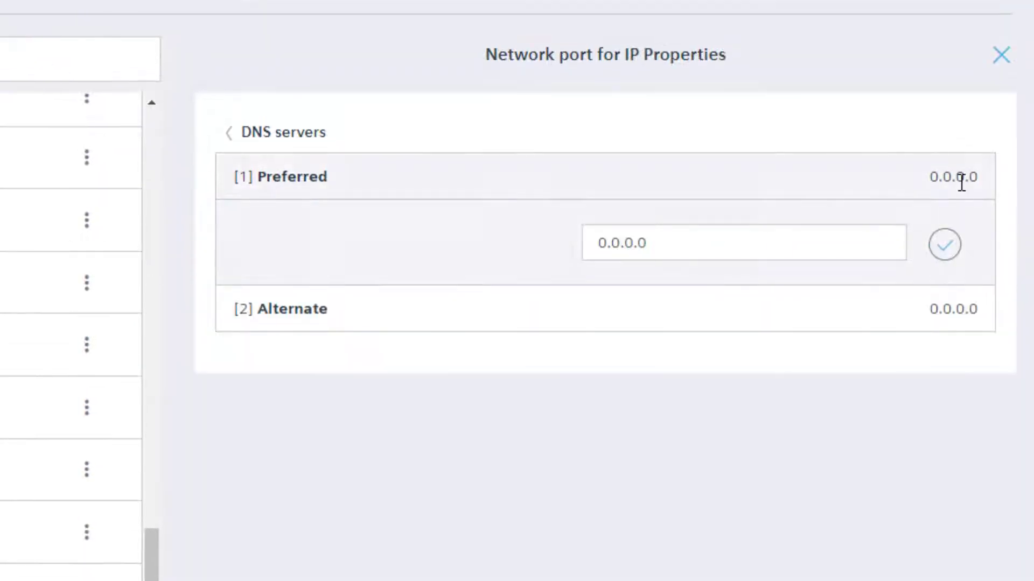
click(750, 244)
text(8.8)
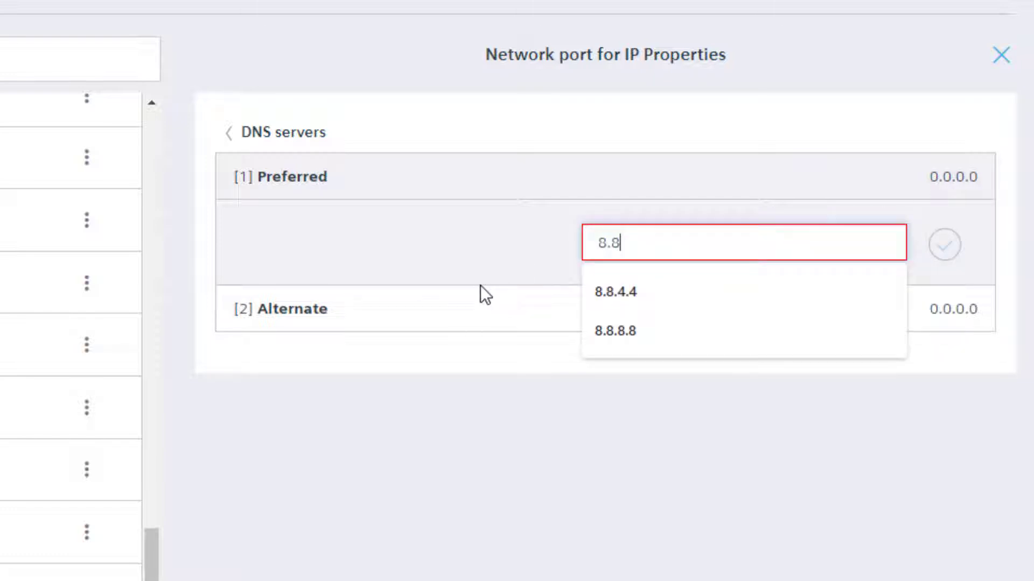
text(.8.8)
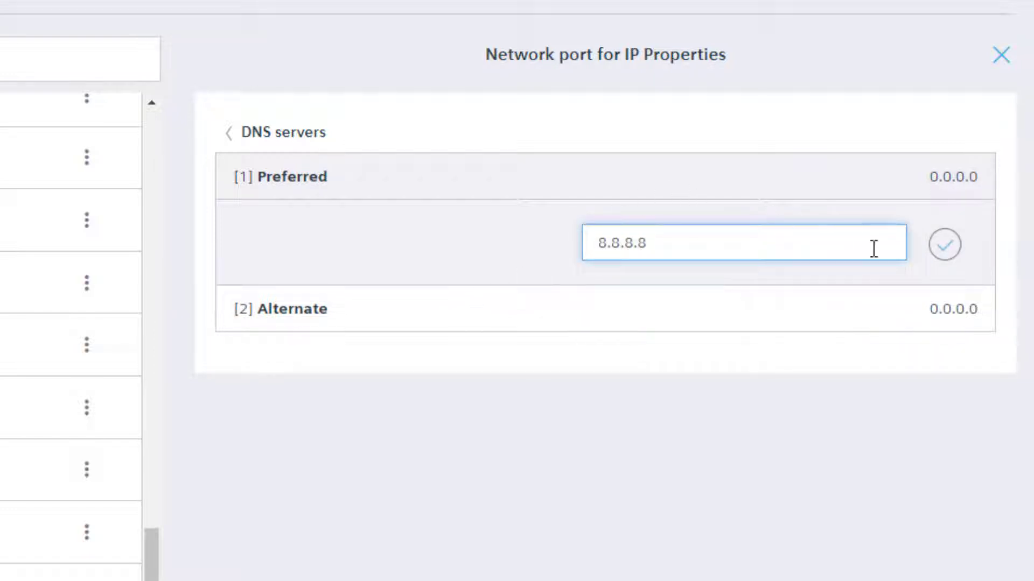
click(944, 245)
Set the alternate DNS server to 8.8.4.4.
click(933, 309)
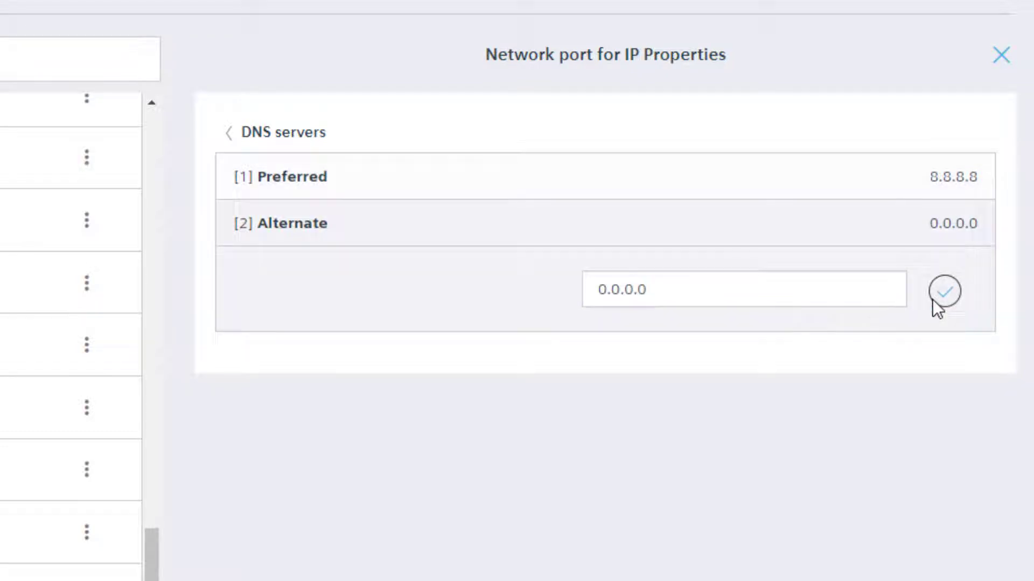
click(819, 289)
key(ctrl+a)
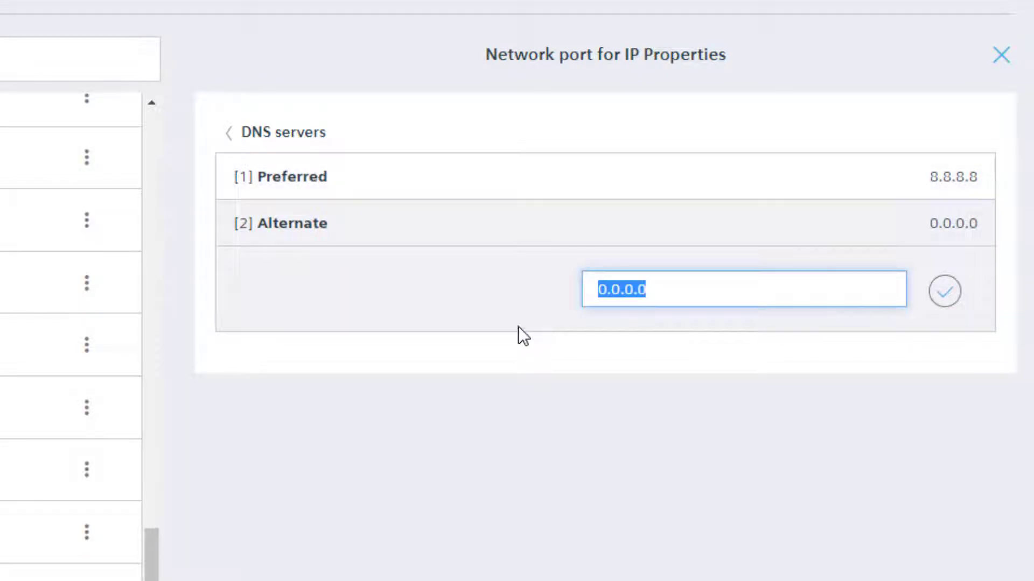
text(8.8.4.4)
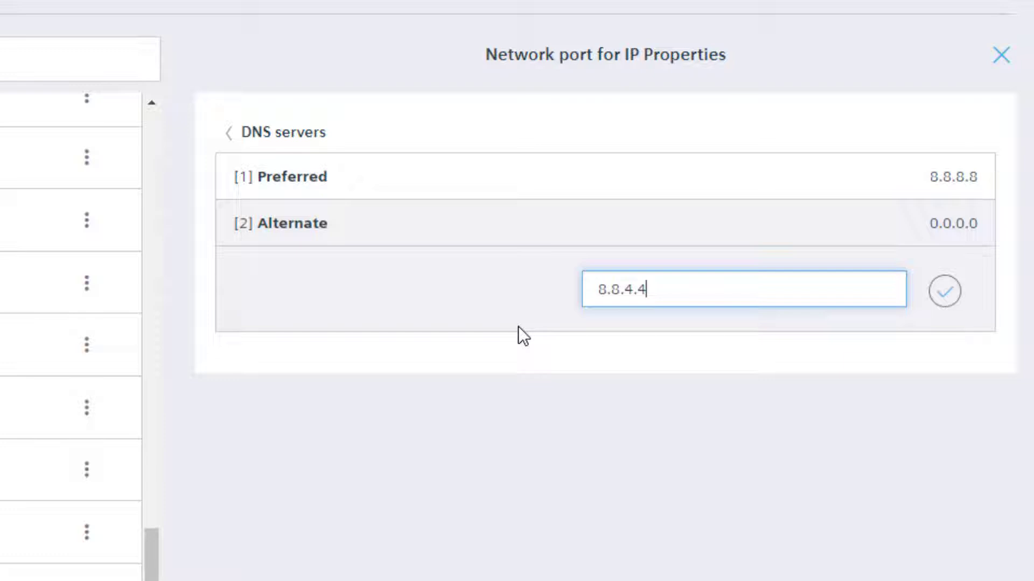
click(944, 291)
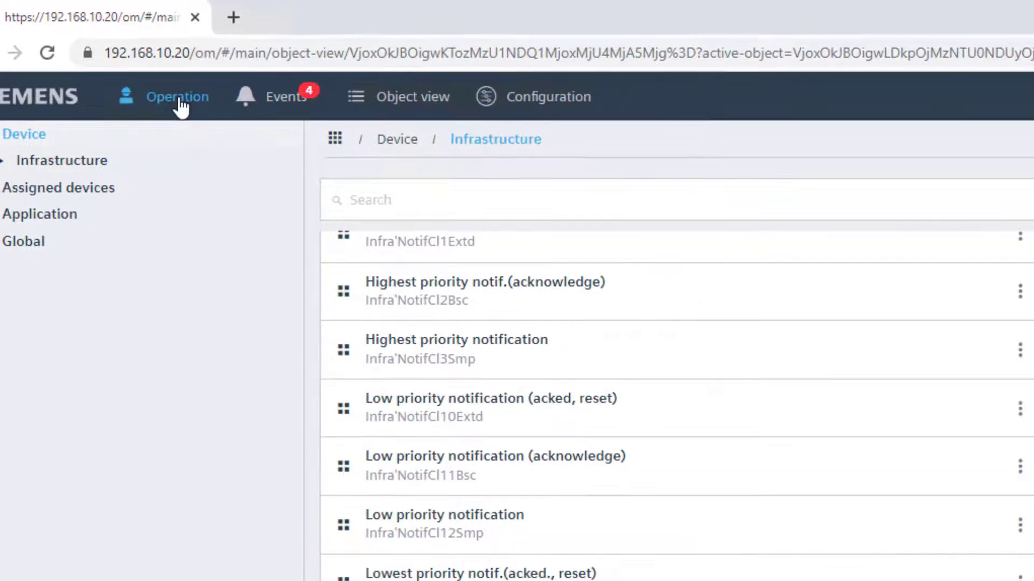
Return to the graphics view and open the SMTP mail server settings from the tools menu.
click(177, 97)
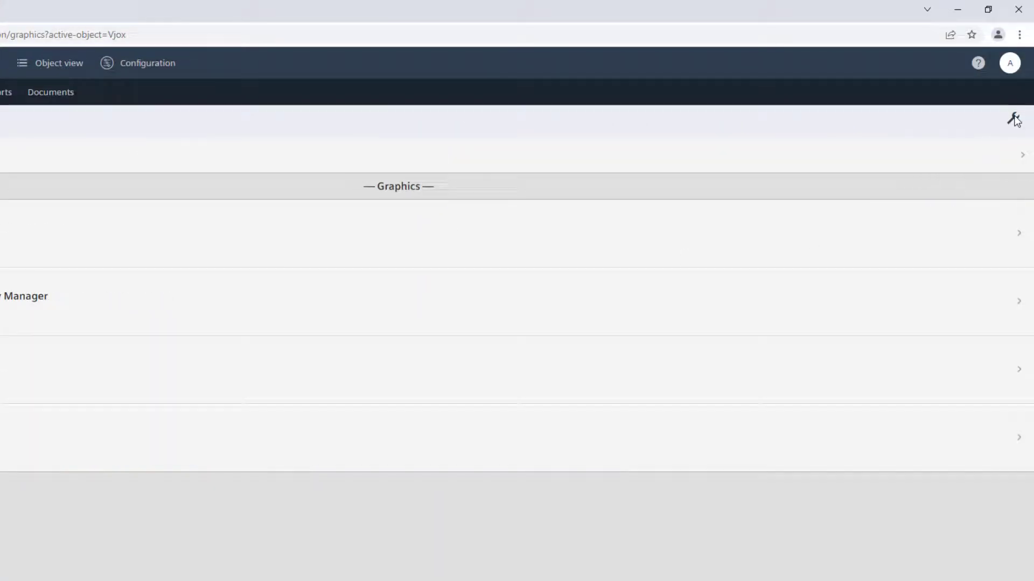
click(1014, 119)
click(965, 172)
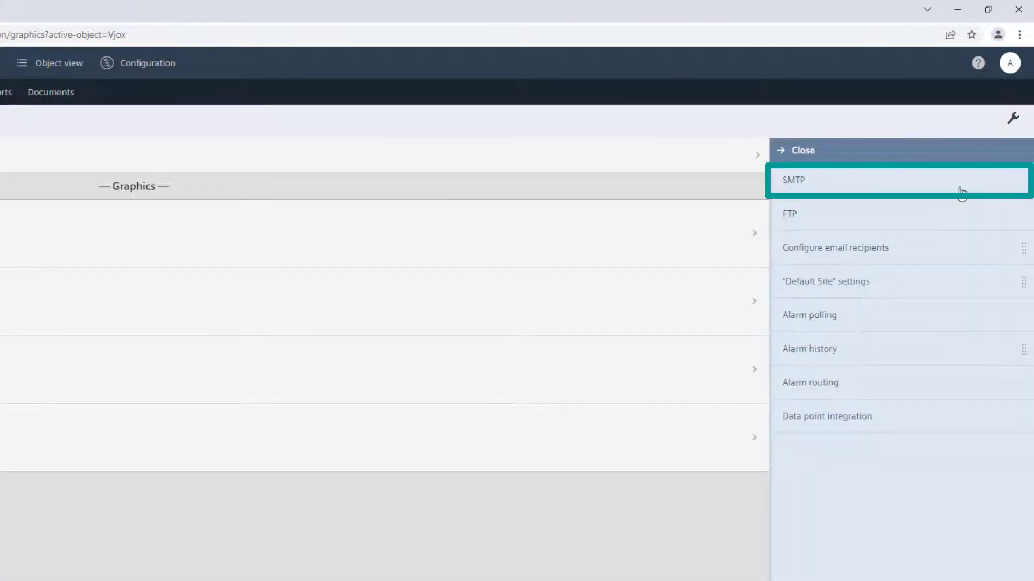
click(961, 191)
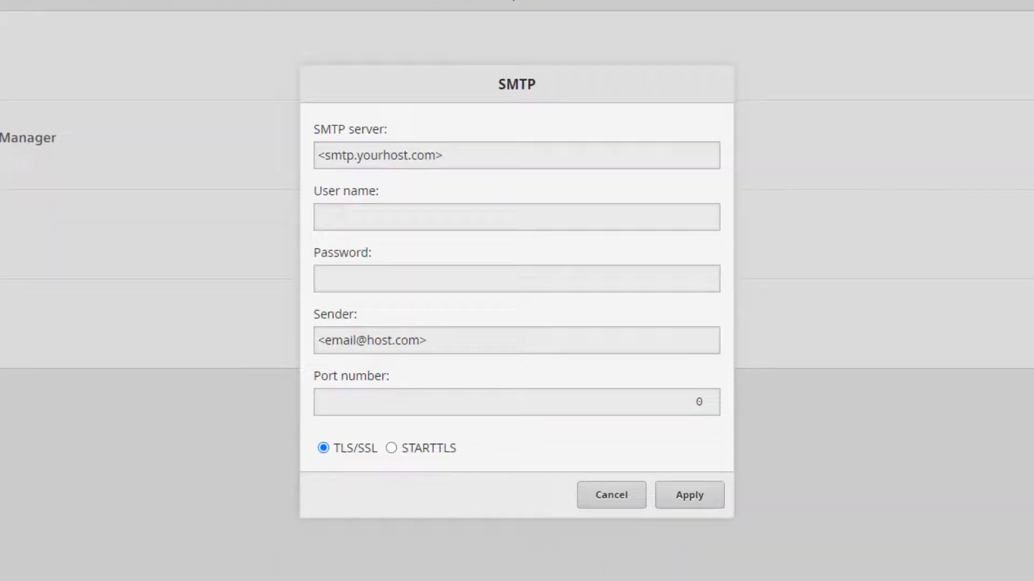
Fill in server smtp.gmail.com, the login credentials, sender address and port 587.
click(466, 155)
key(ctrl+a)
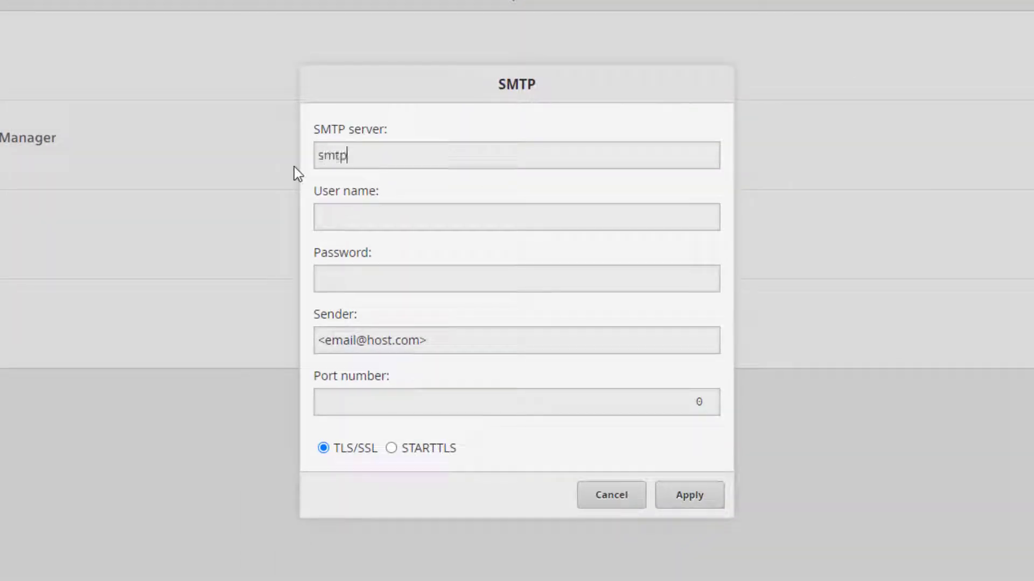
key(Tab)
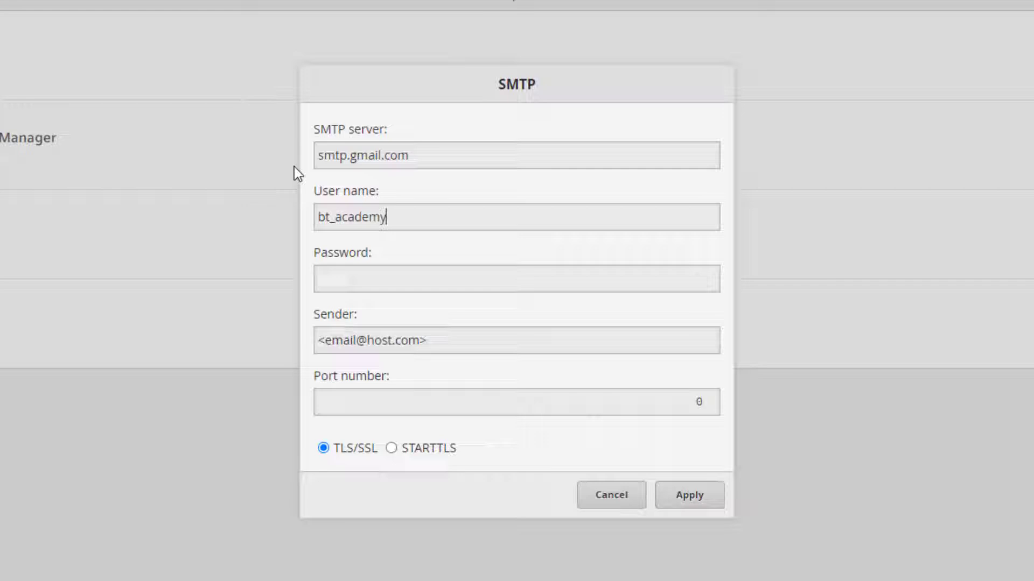
key(Tab)
key(Tab)
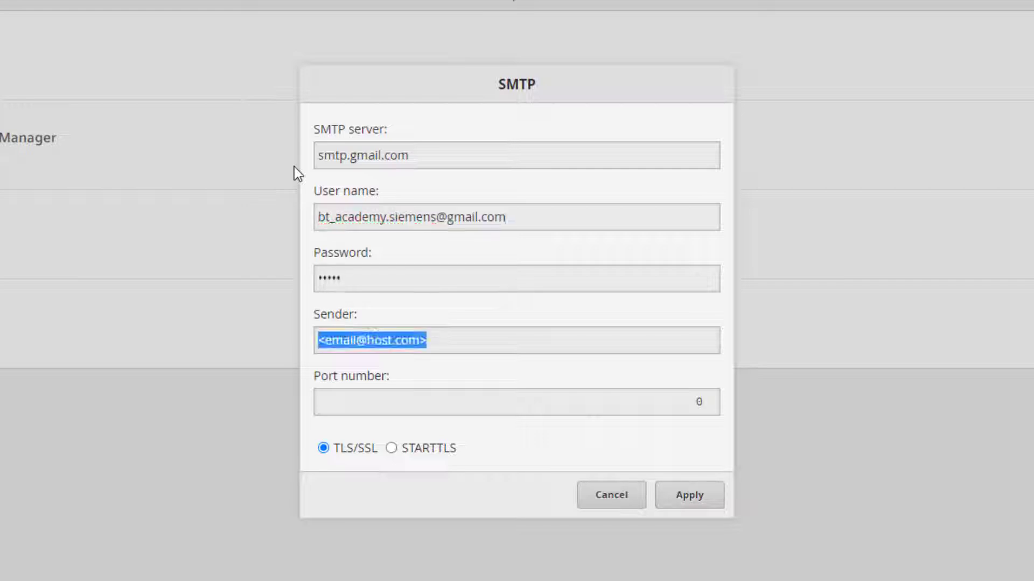
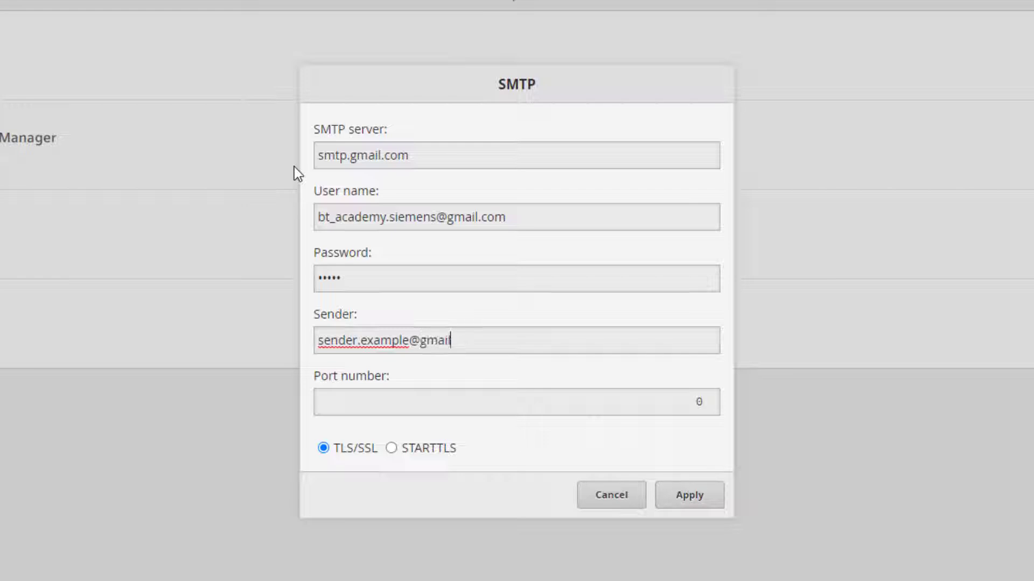
key(Tab)
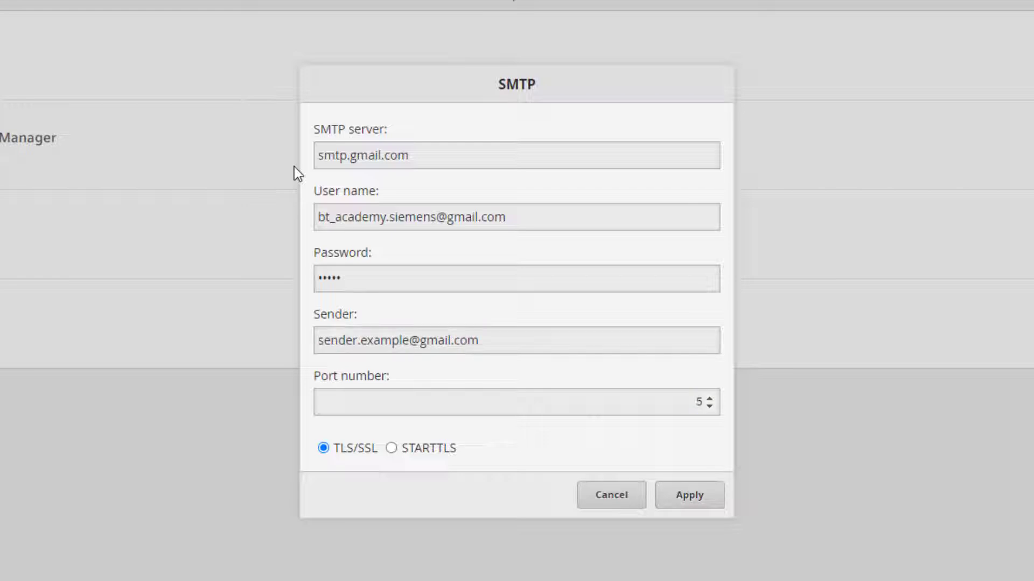
Apply the SMTP settings, then send a test mail to a Gmail recipient after checking subject and contents.
click(691, 495)
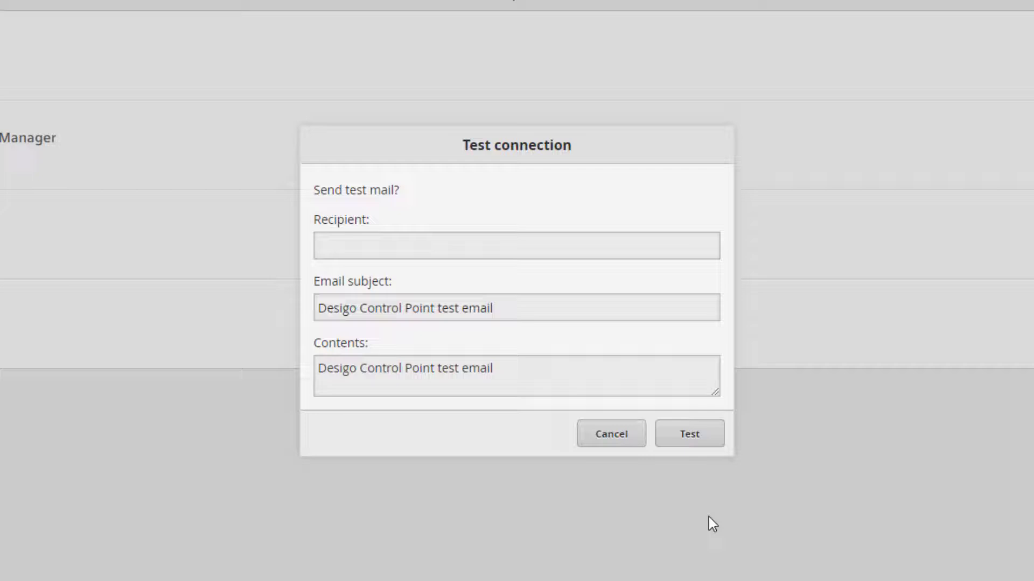
click(371, 256)
text(recipient)
text(.example)
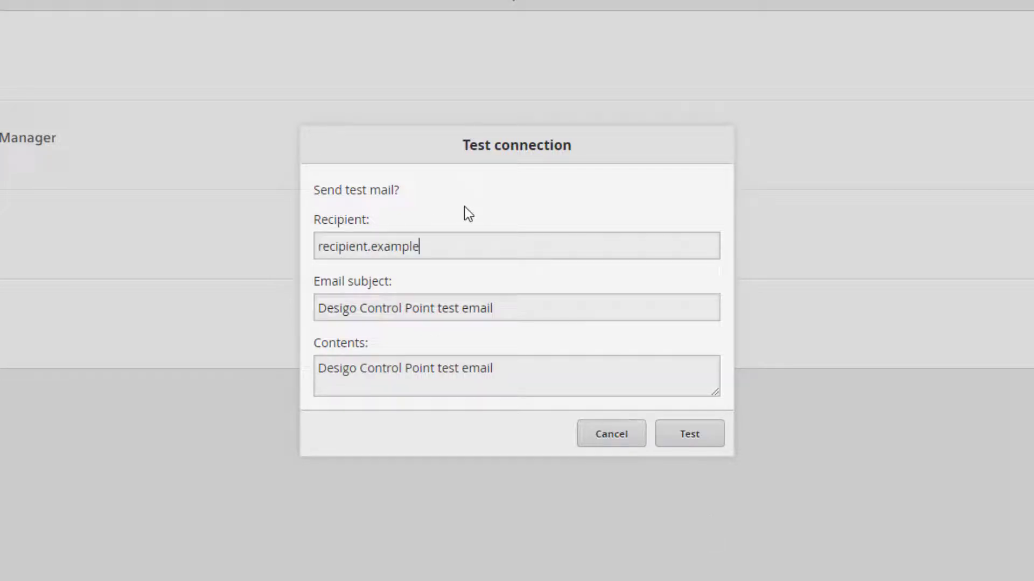
text(1@gmail.co)
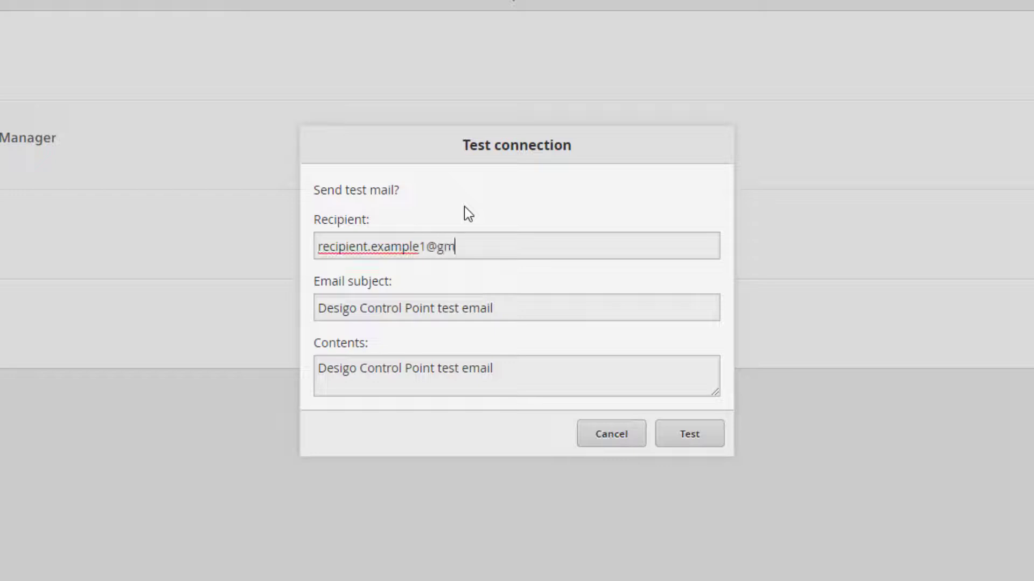
text(m)
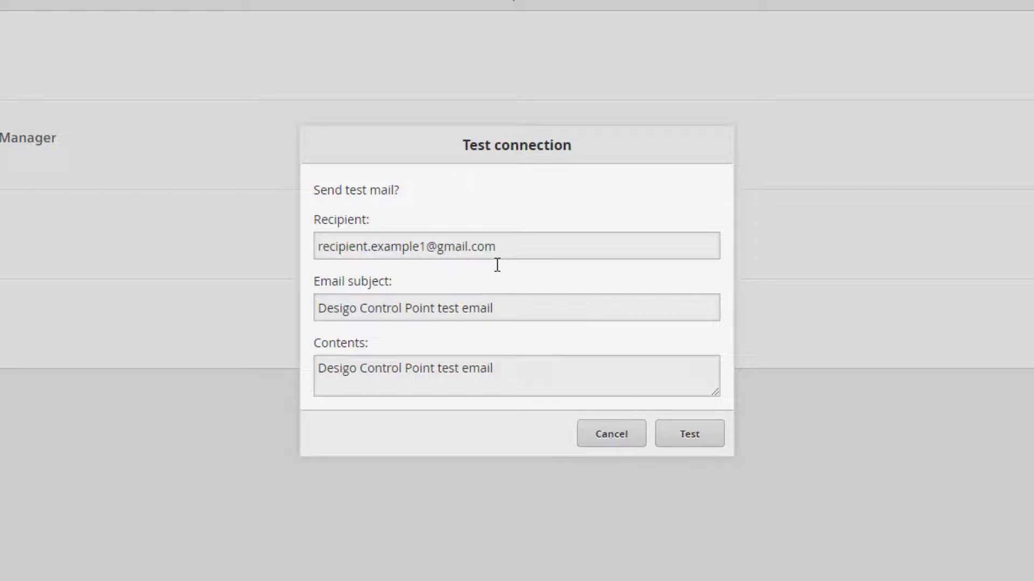
click(521, 308)
click(515, 371)
click(690, 434)
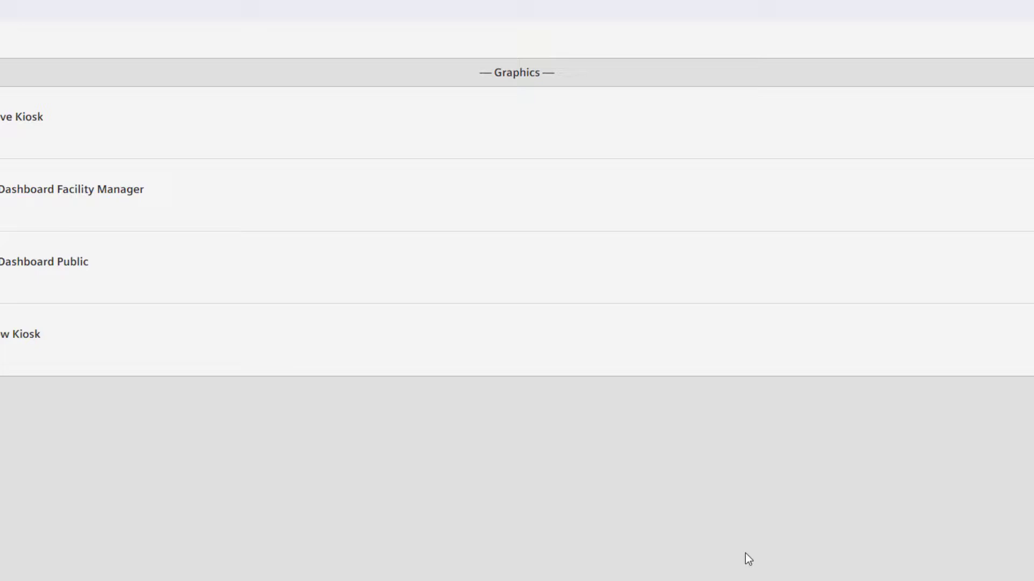
Open the form for adding email recipients from the Settings panel.
click(1017, 97)
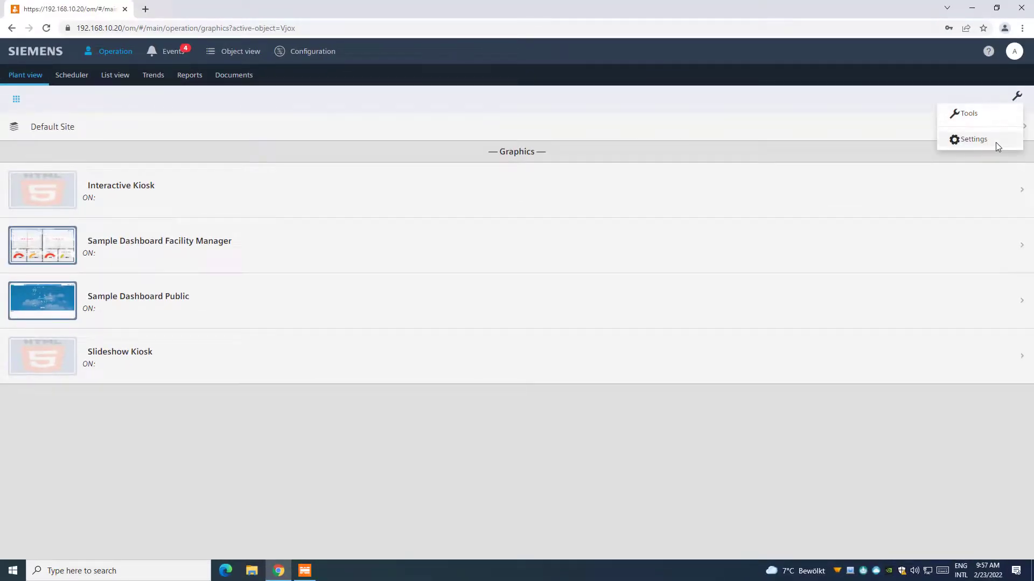
click(970, 139)
click(978, 205)
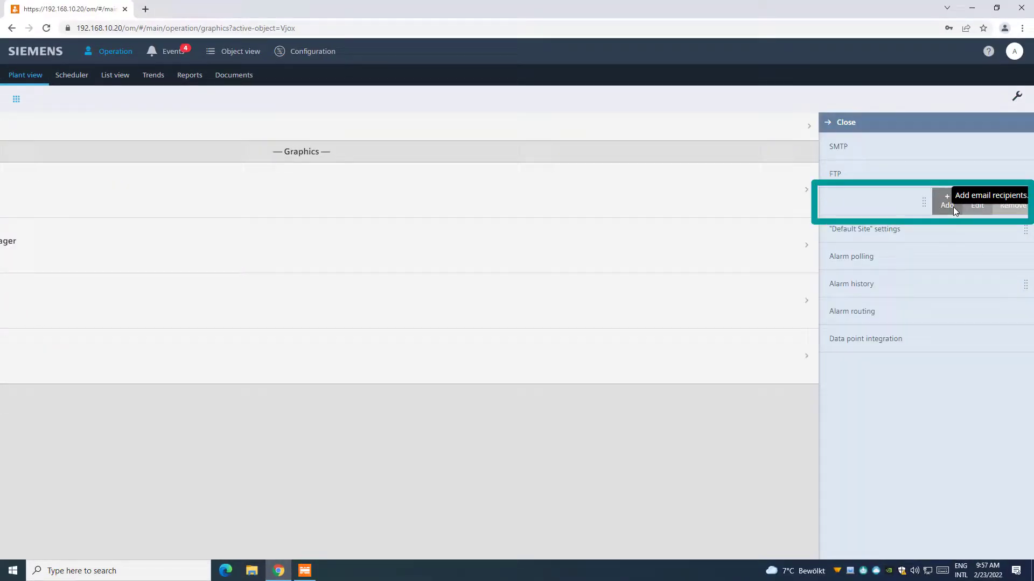
click(954, 207)
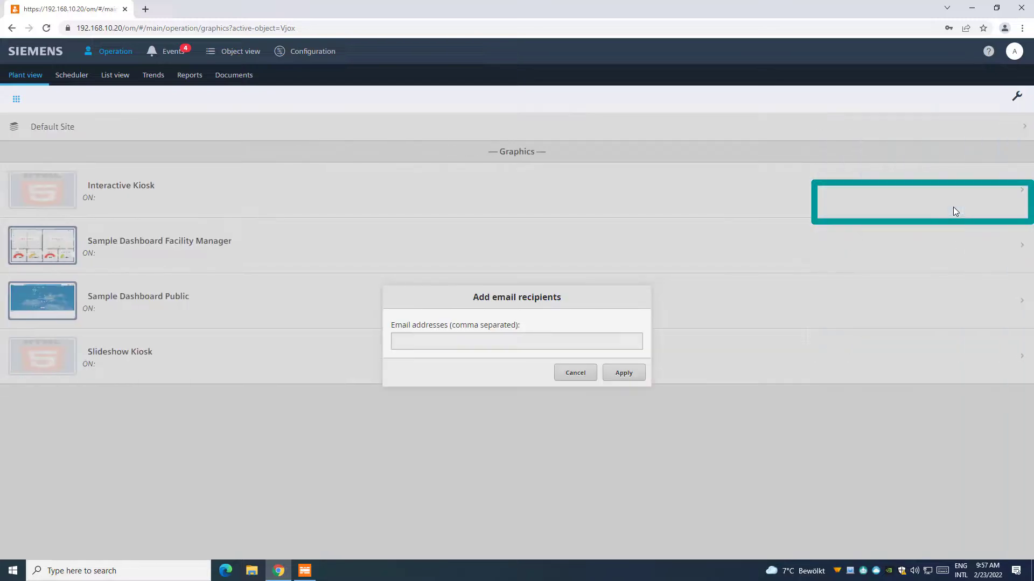
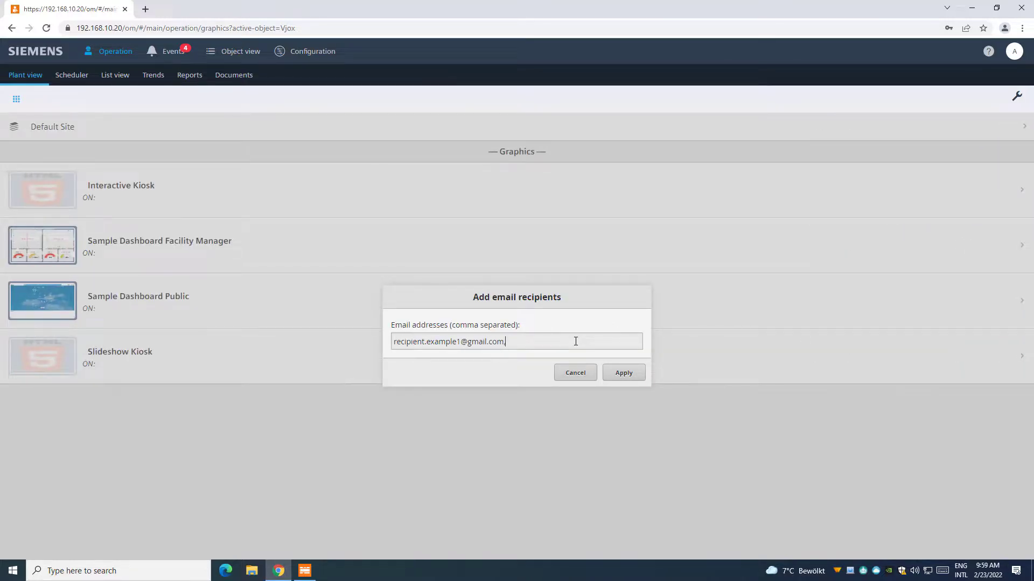
Save the two Gmail recipient addresses and dismiss the success confirmation.
click(611, 372)
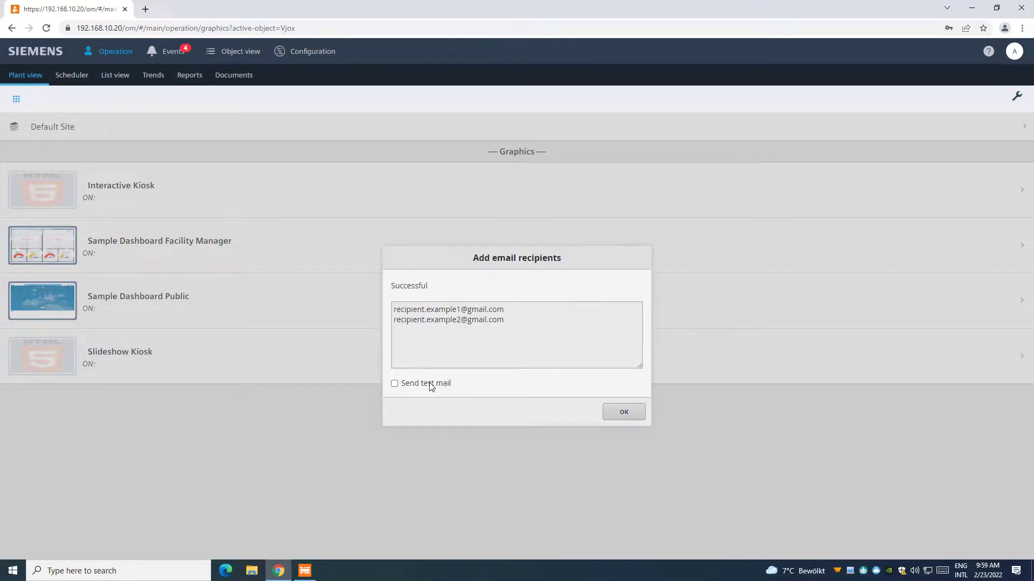
click(394, 384)
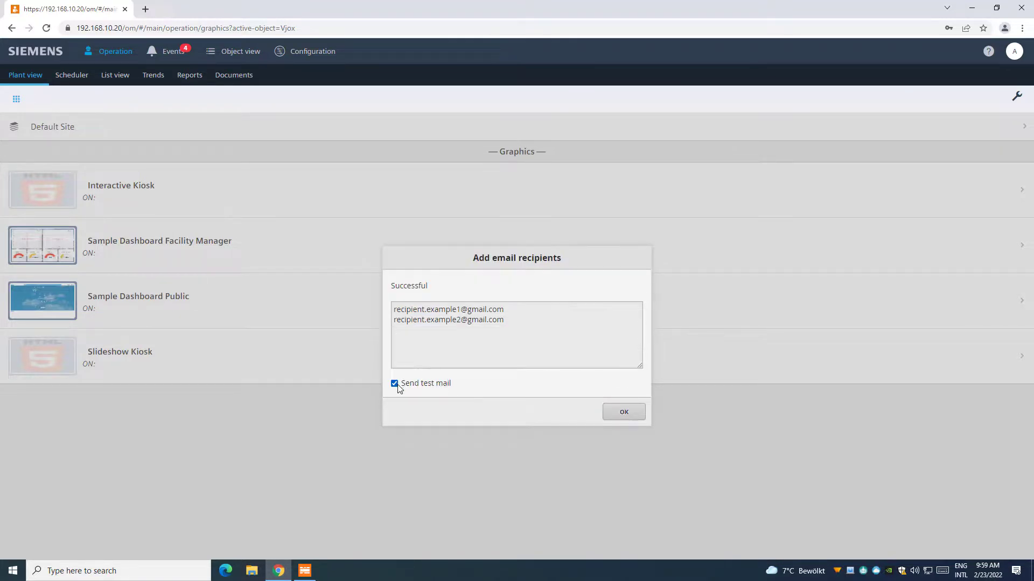
click(623, 413)
click(1018, 97)
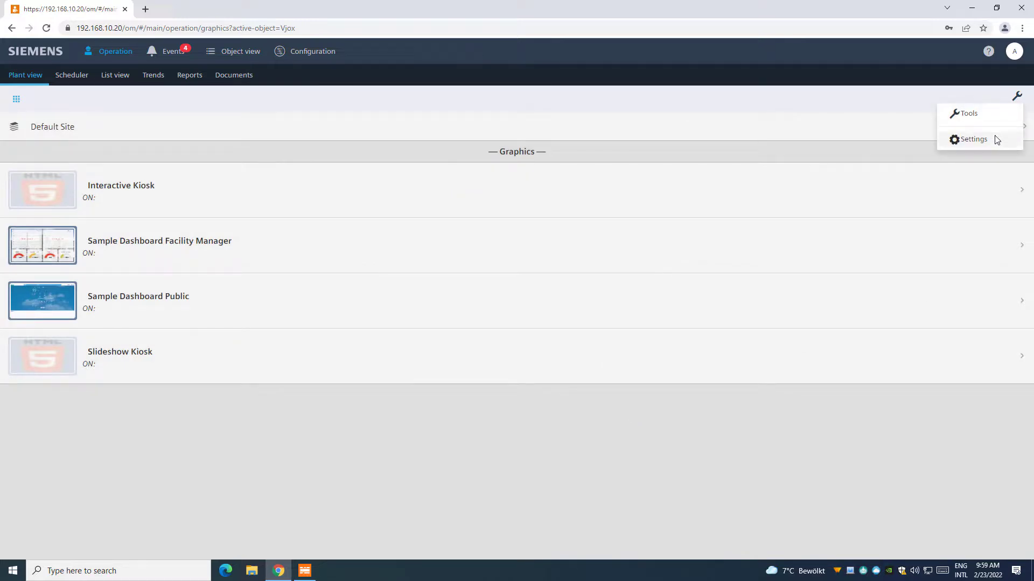
Edit the first Gmail recipient's address in the recipient list and save it.
click(996, 140)
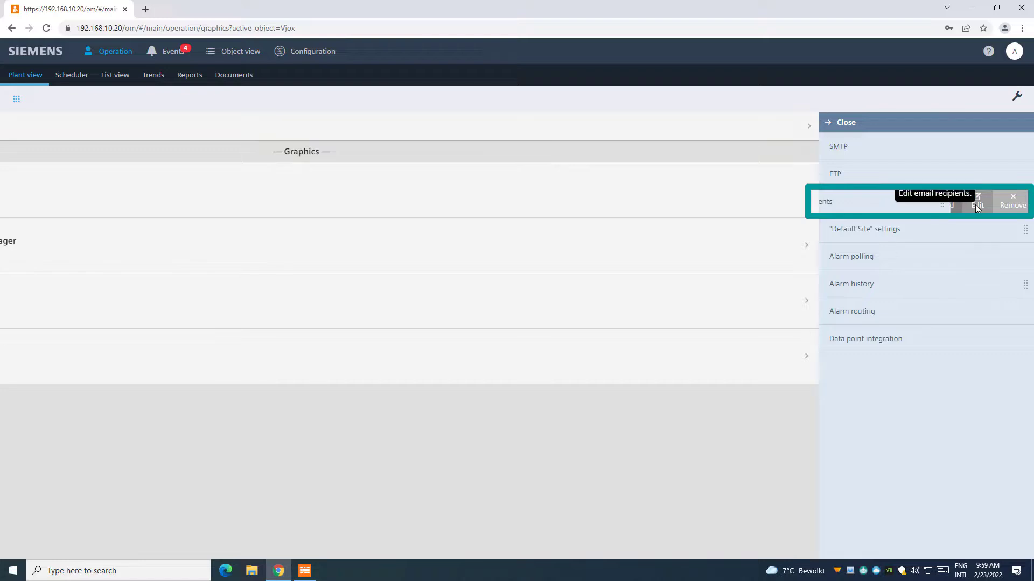
click(975, 205)
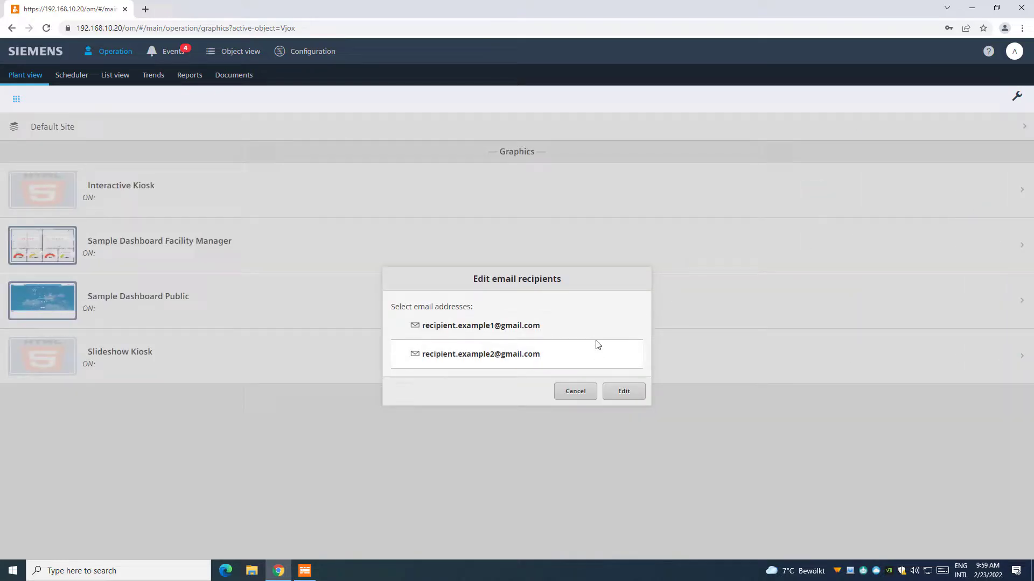
click(597, 333)
click(624, 393)
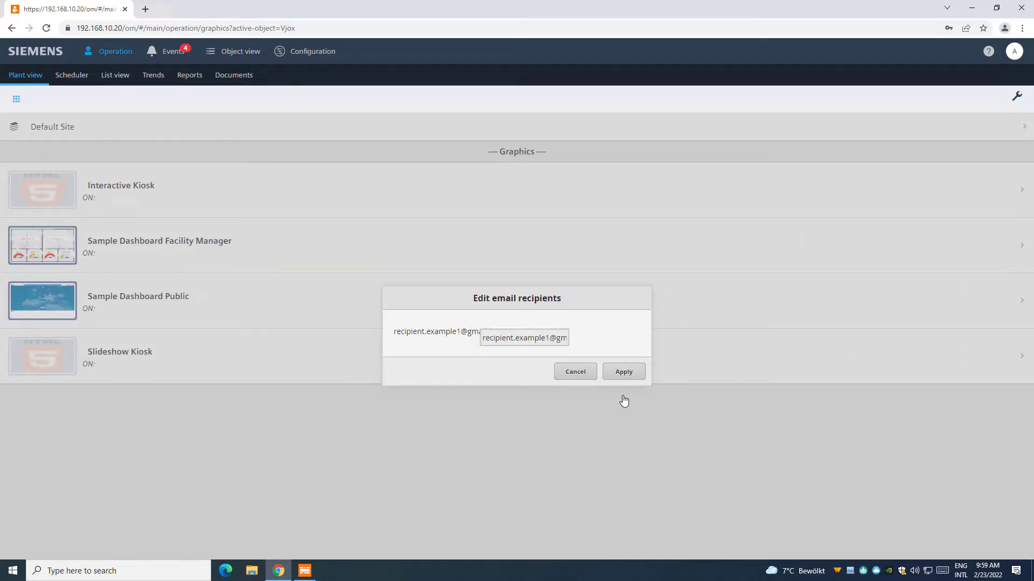
click(624, 372)
Reopen the email recipient options in the Settings panel.
click(1017, 97)
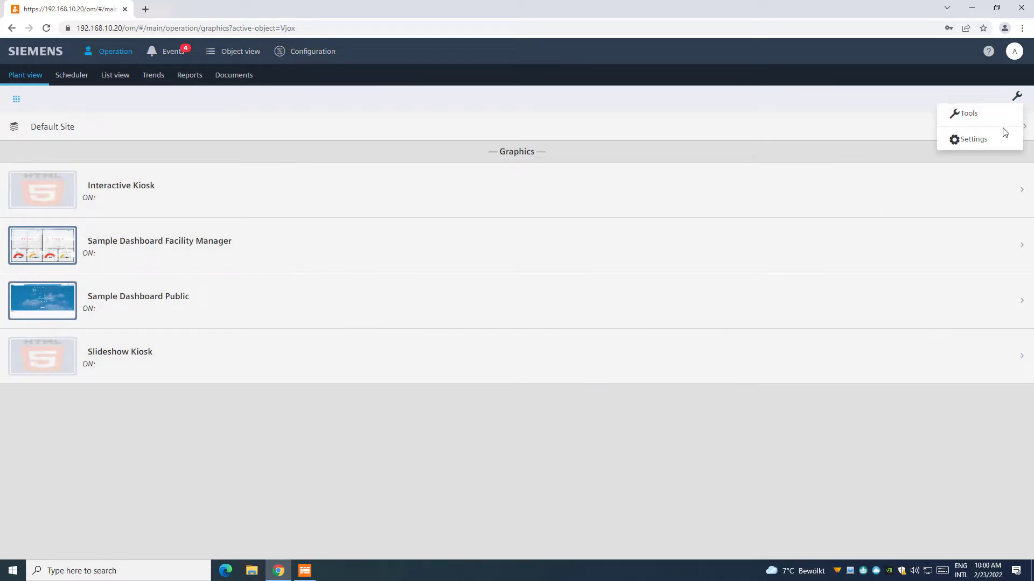
click(974, 139)
click(889, 201)
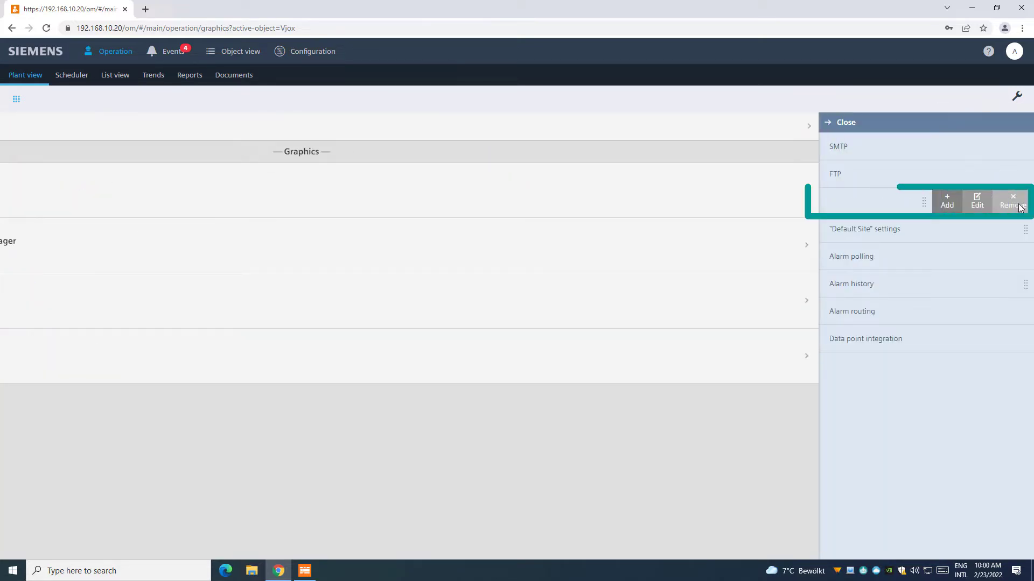